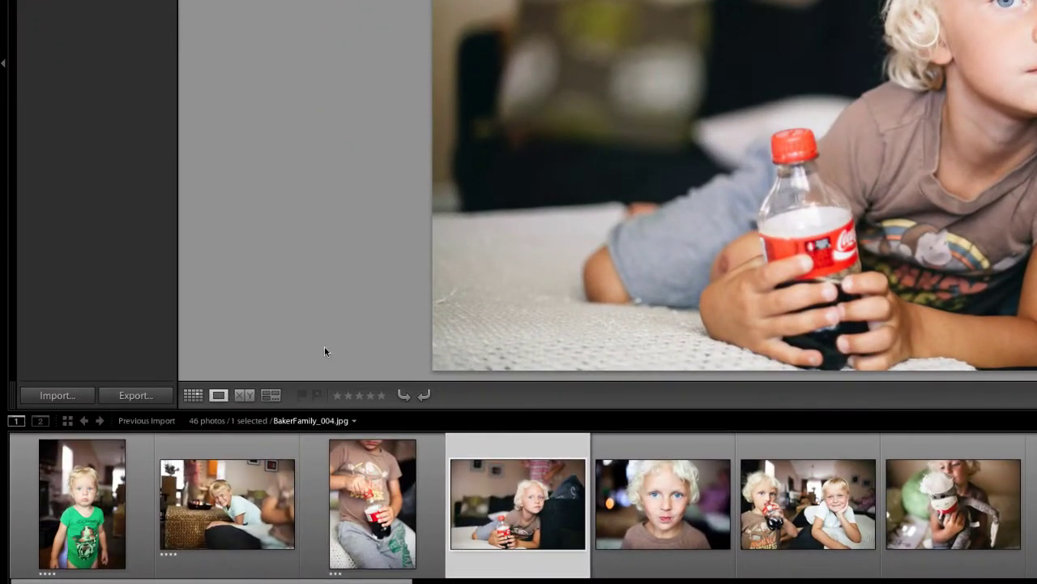
Rate six BakerFamily photos in sequence: 5, 5, 4, 4, 3, 3 stars.
click(384, 398)
click(383, 398)
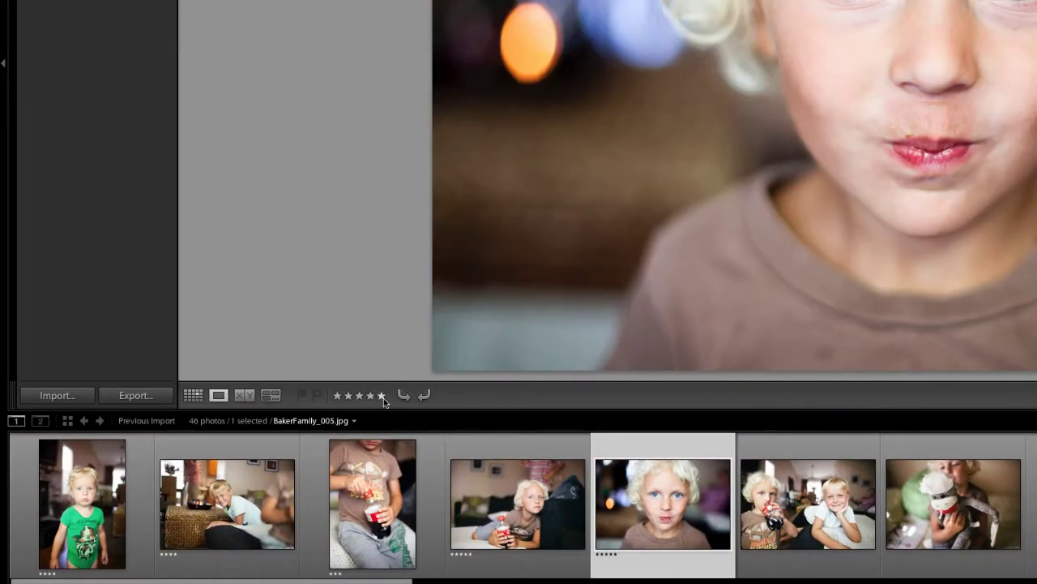
click(371, 398)
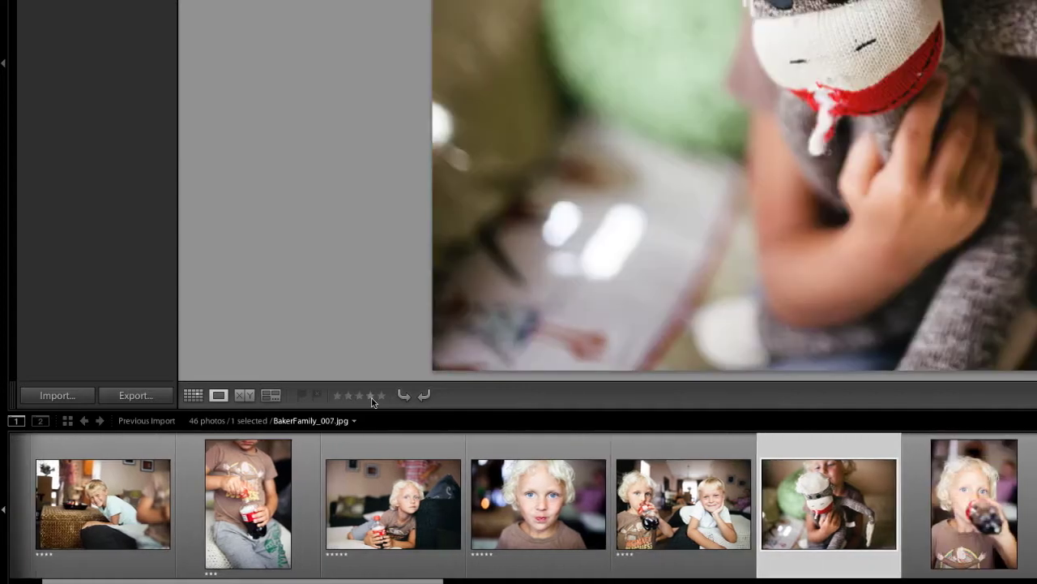
click(371, 398)
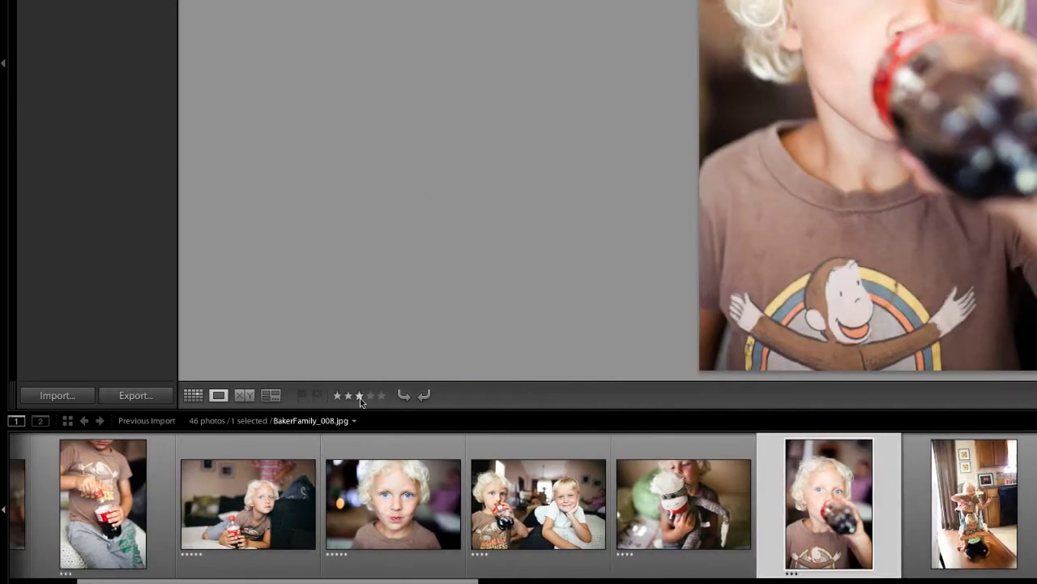
click(360, 398)
click(360, 397)
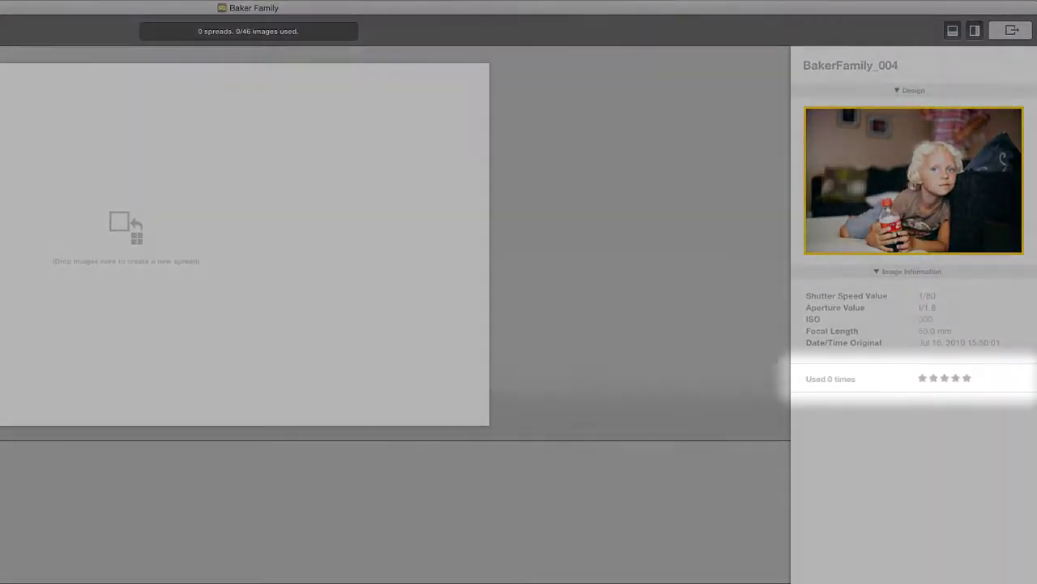
key(Right)
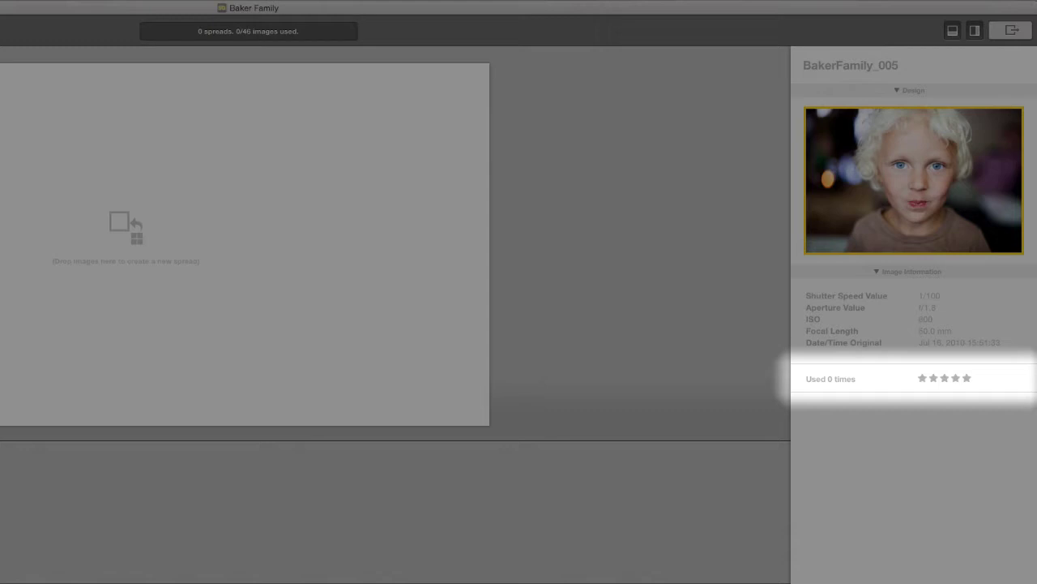
key(Right)
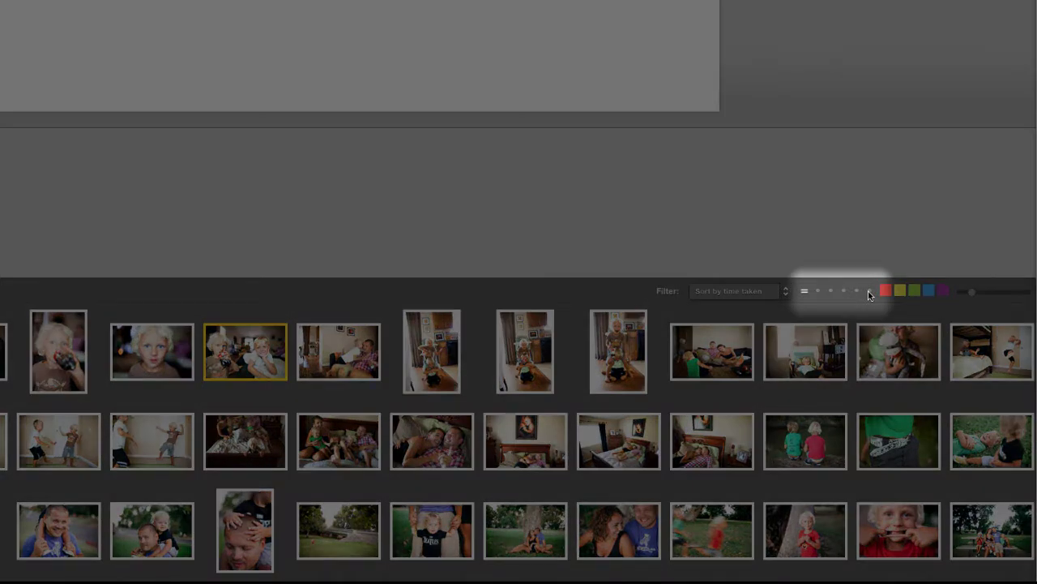
click(868, 291)
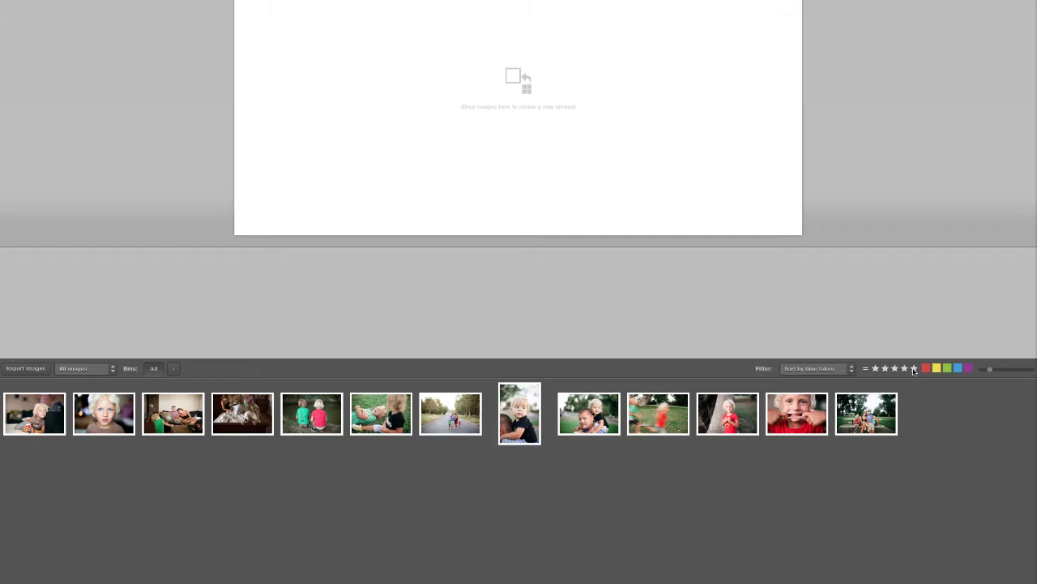
click(905, 368)
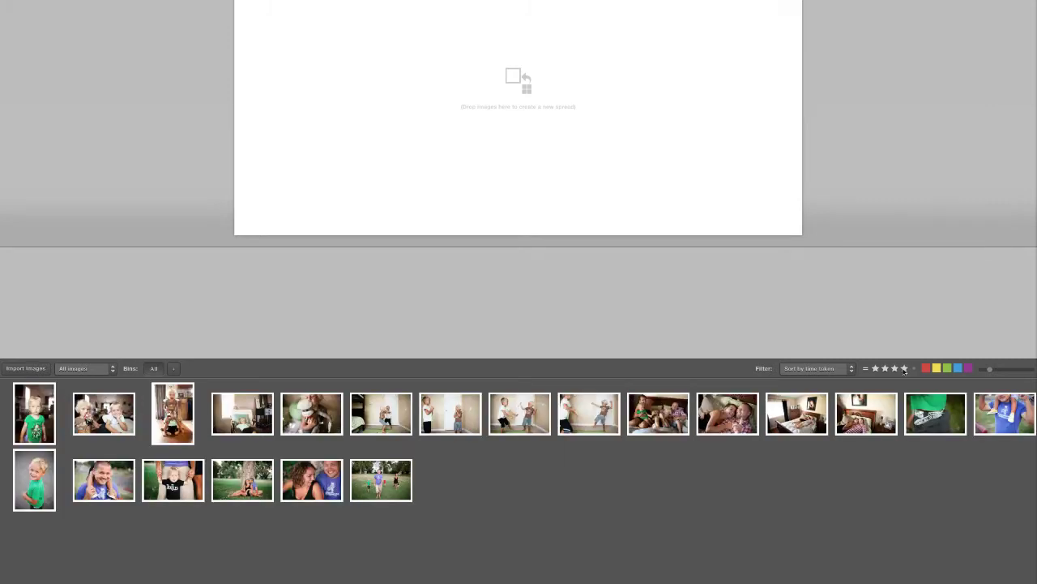
click(895, 368)
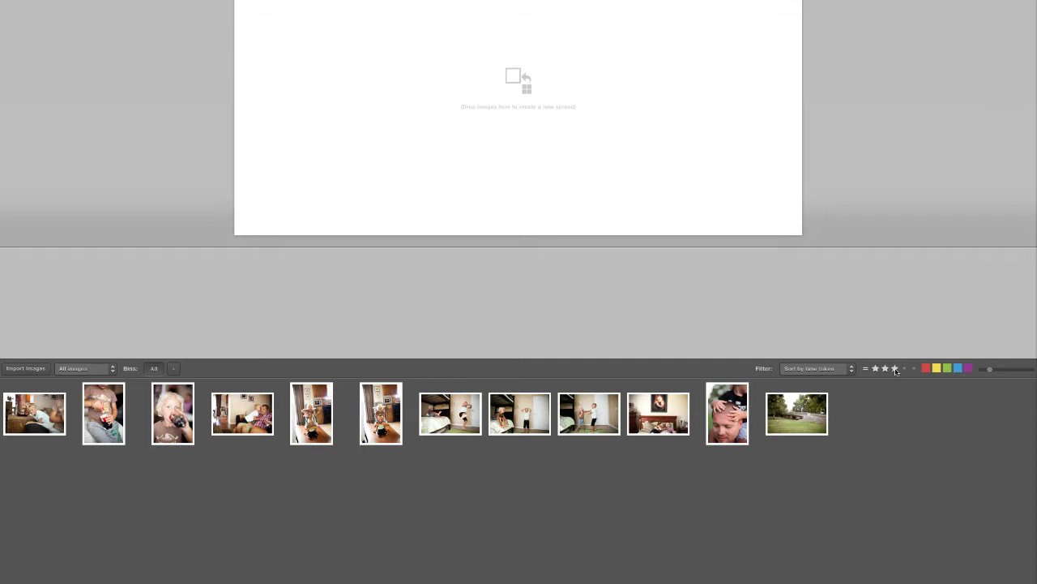
click(896, 369)
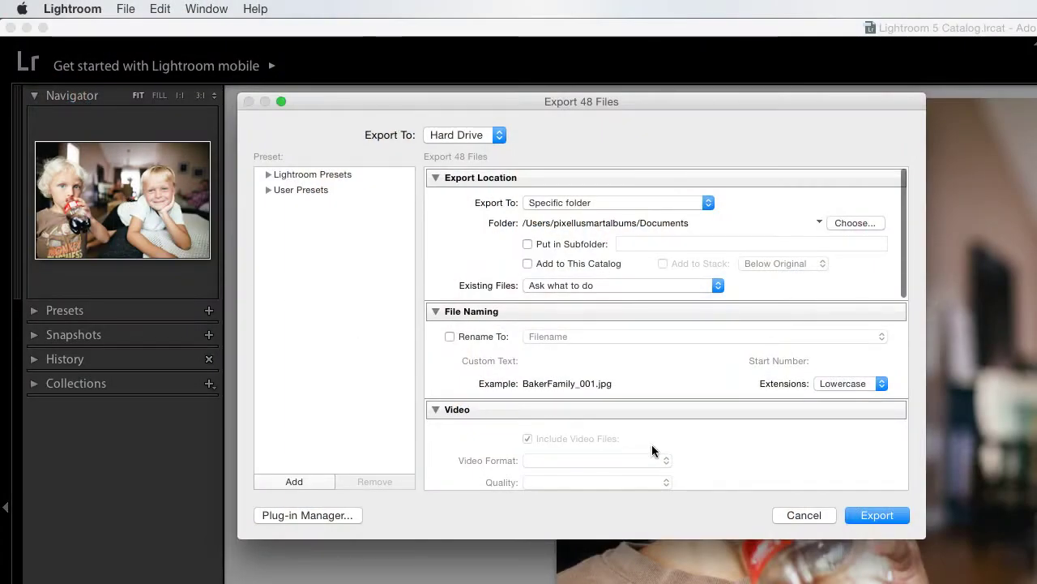
Export the 48 photos to the hard drive, keeping the default export settings.
click(857, 518)
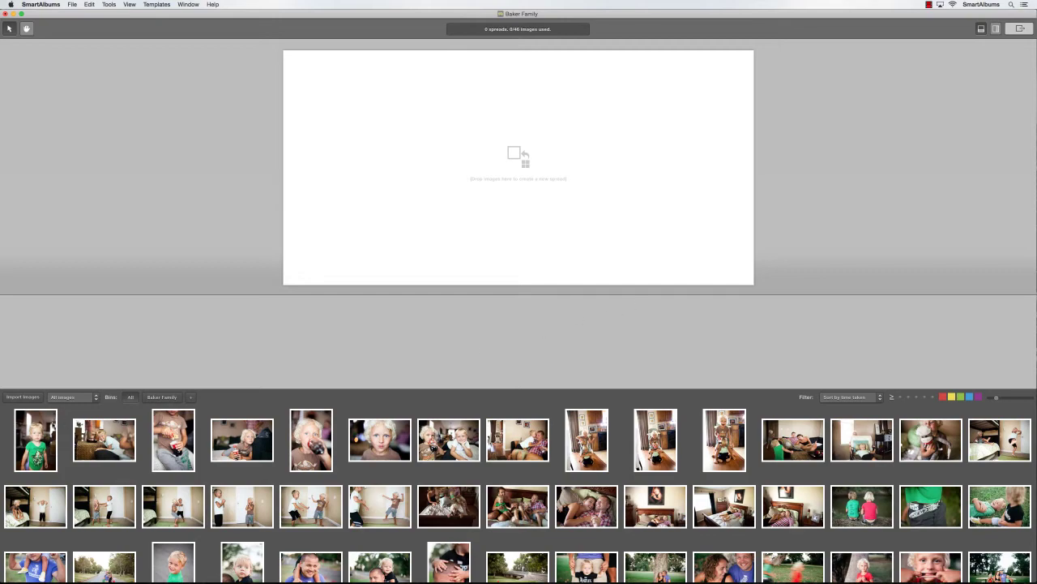
Drag all 46 bin images onto the spreads to auto-build 16 spreads, then select the two-boys spread.
click(35, 440)
key(super+a)
drag(35, 439, 512, 357)
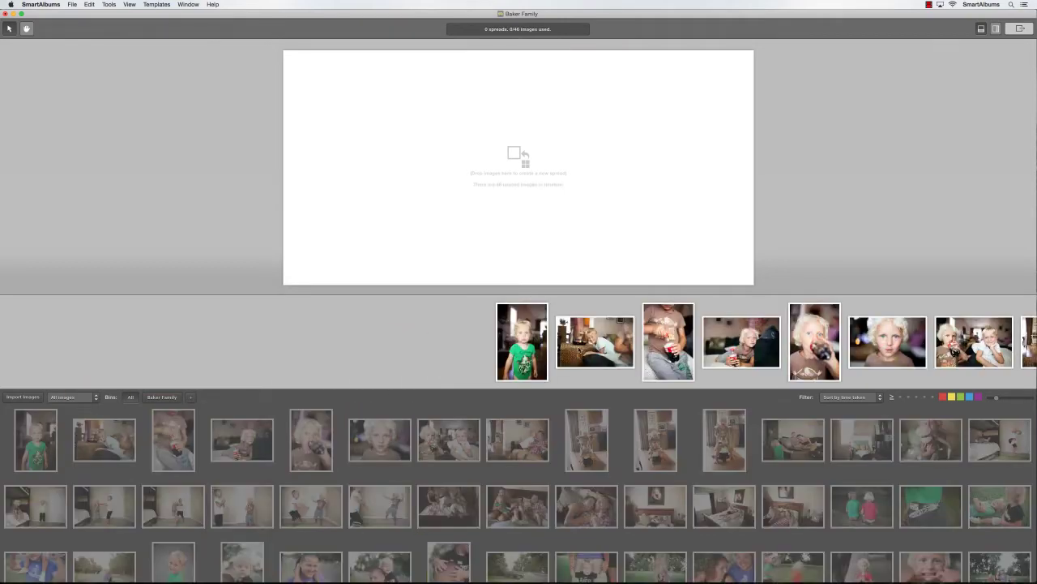
drag(579, 347, 635, 348)
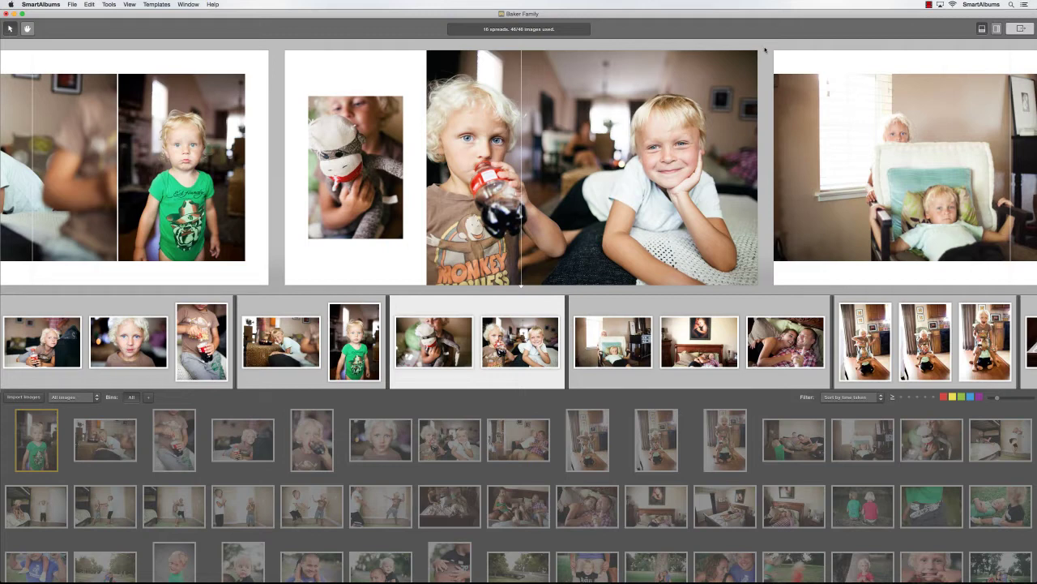
click(496, 102)
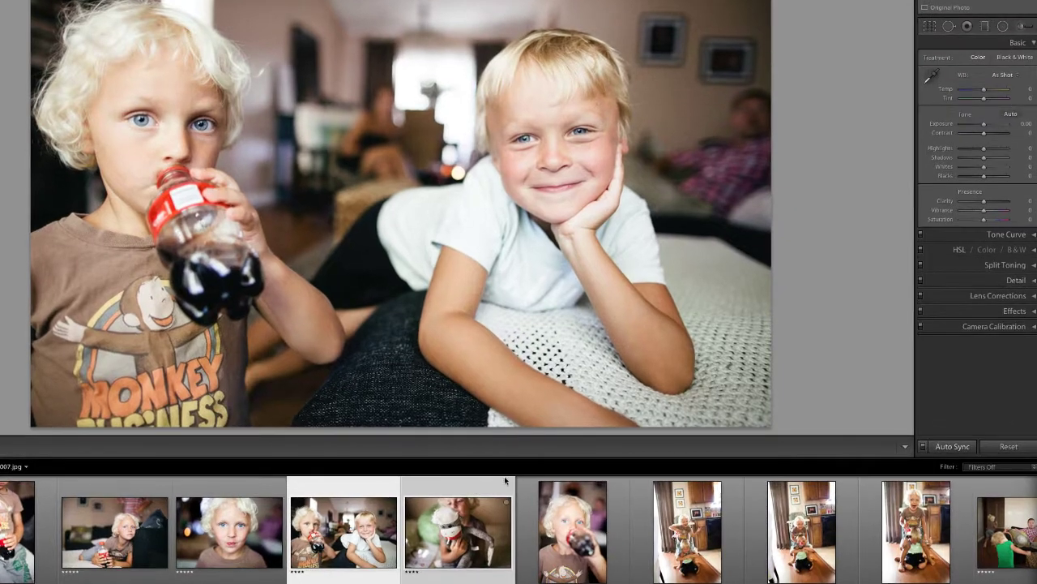
Set Treatment to Black & White for the two-boys and sock-monkey photos with Auto Sync on.
click(1020, 58)
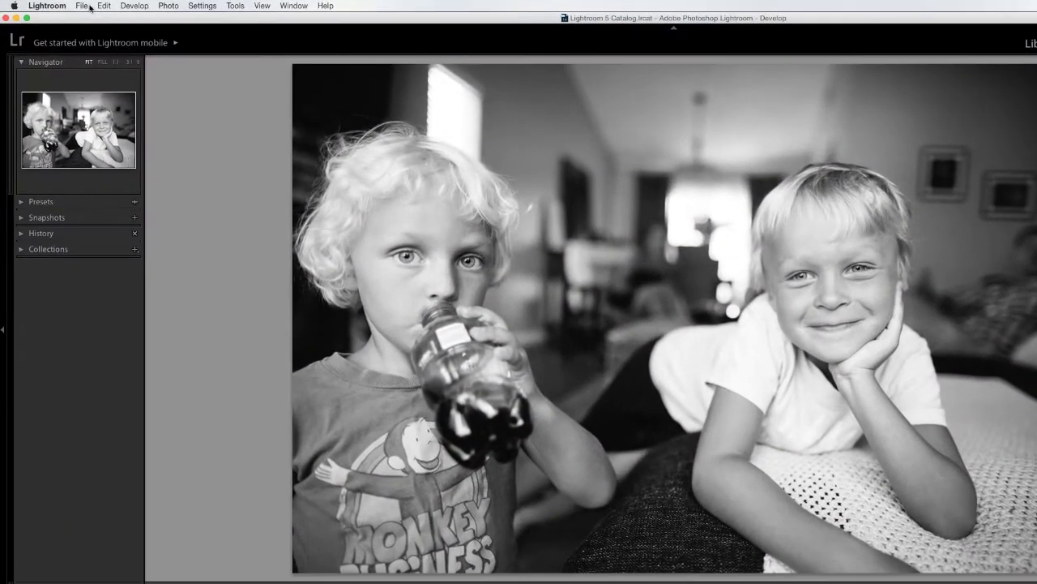
Export the two black-and-white photos to the SmartAlbums subfolder of Baker Family/JPG.
click(65, 5)
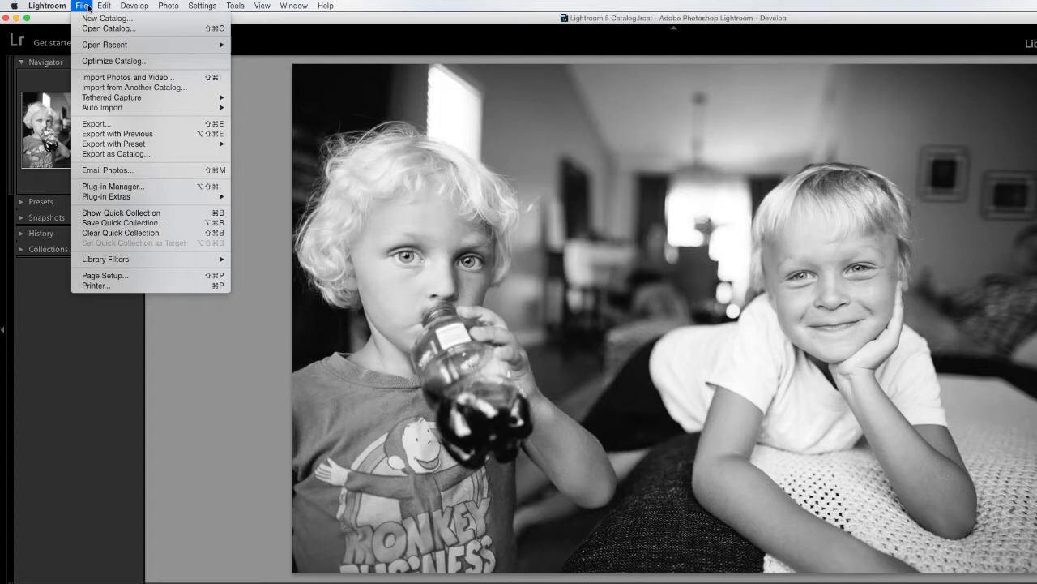
click(121, 124)
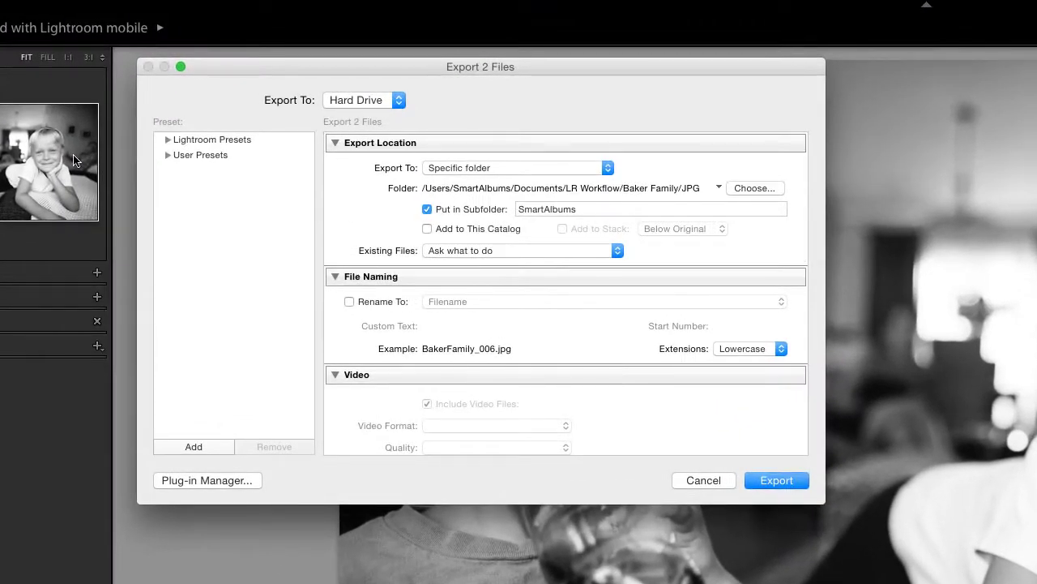
click(774, 480)
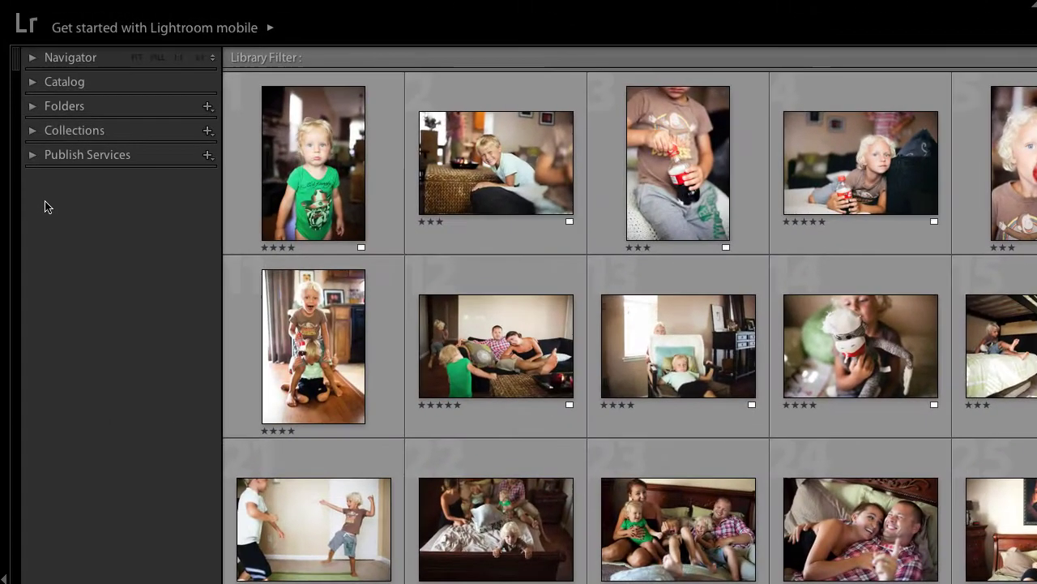
Create Hard Drive publish service 'Album Production' saving quality-100 JPEGs to Pictures/Baker Family, no subfolder.
click(31, 155)
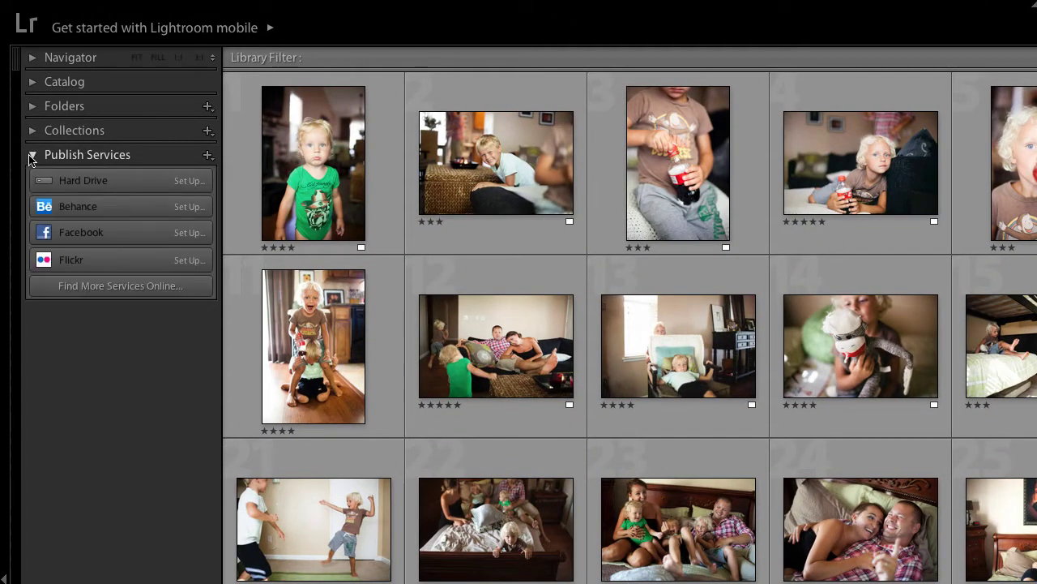
click(175, 188)
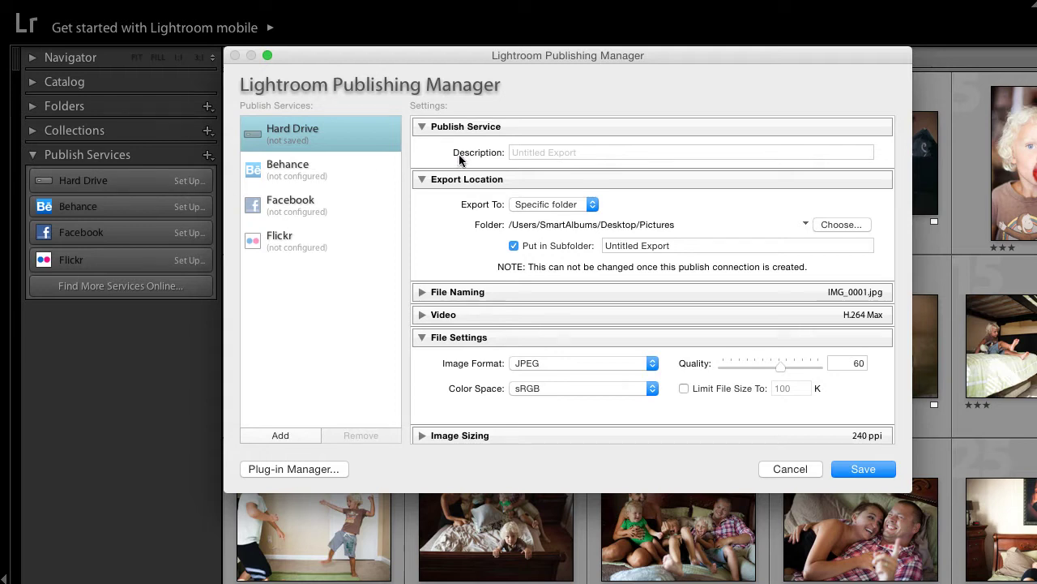
click(523, 154)
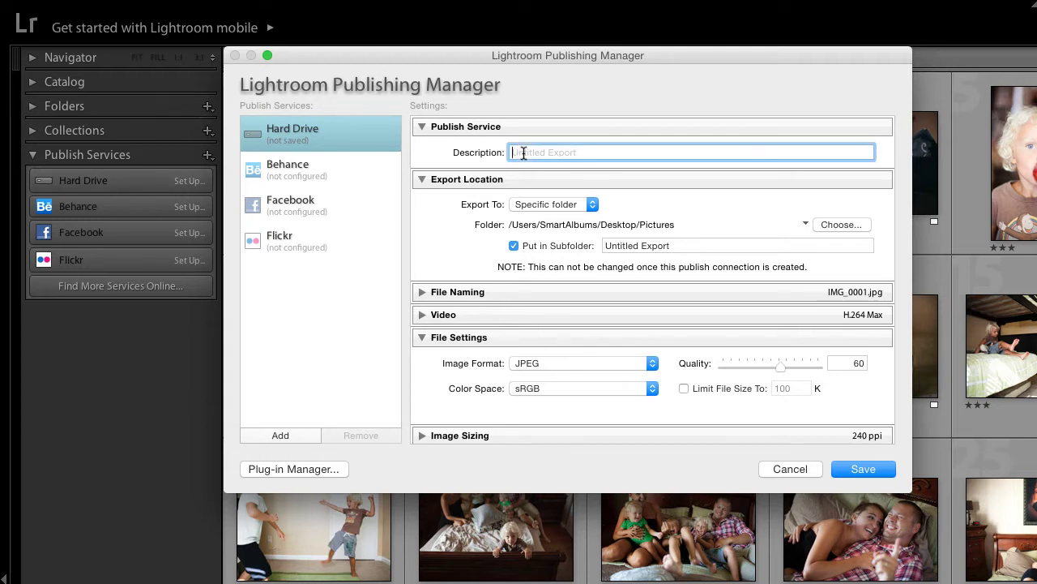
text(Albu)
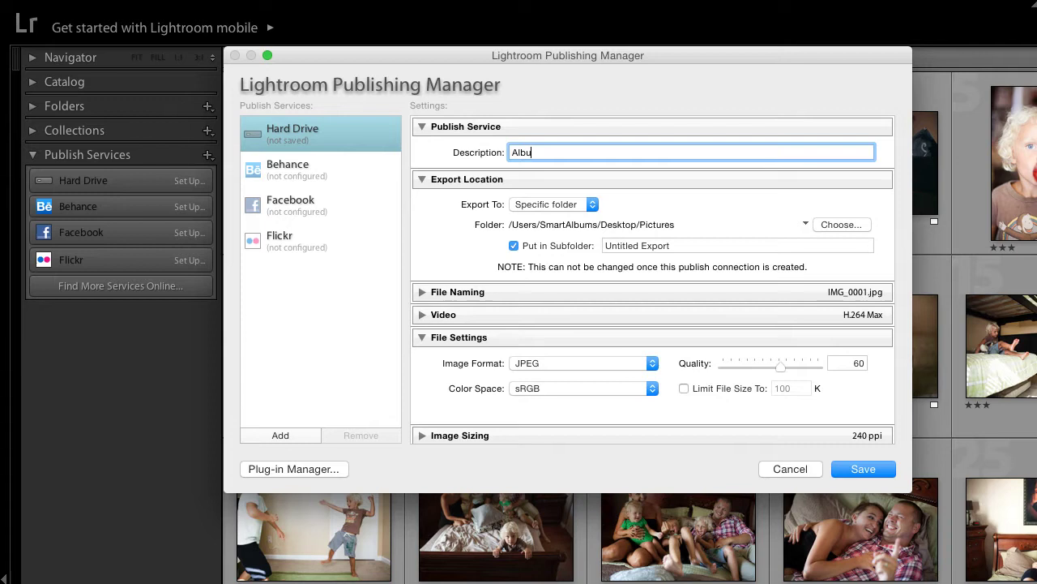
text(m Production)
click(516, 246)
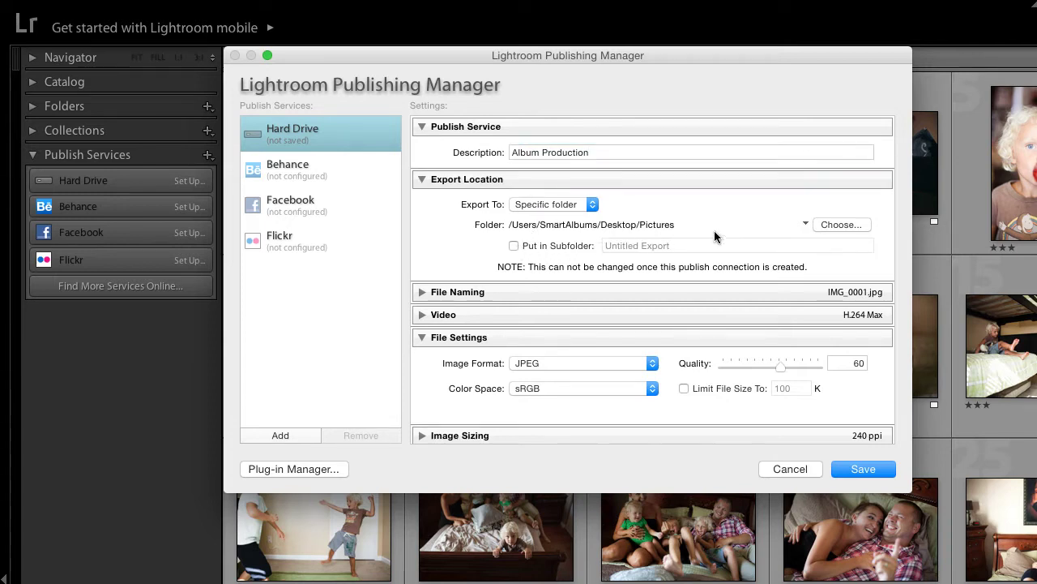
click(826, 226)
click(478, 138)
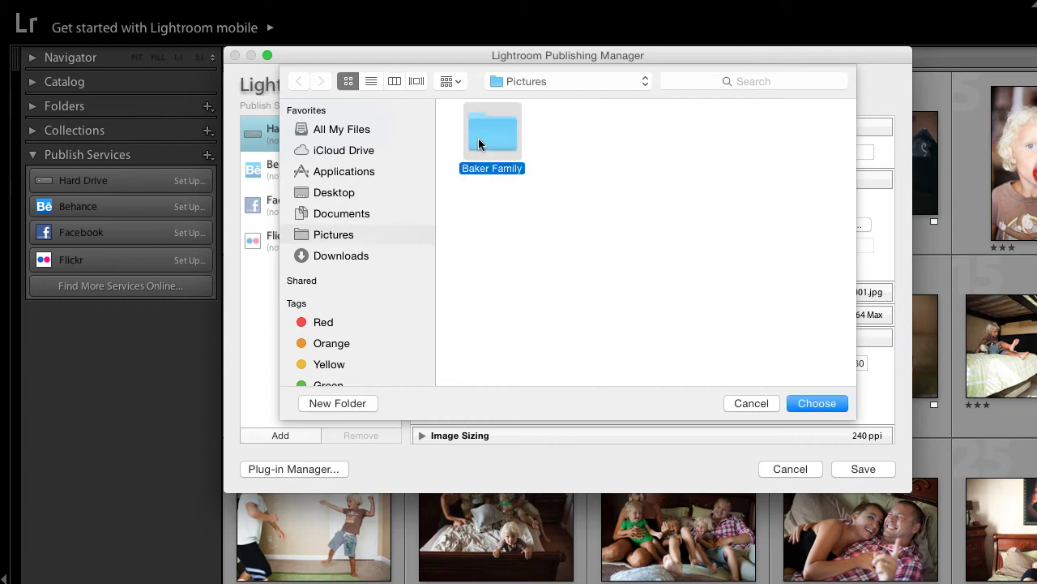
click(817, 403)
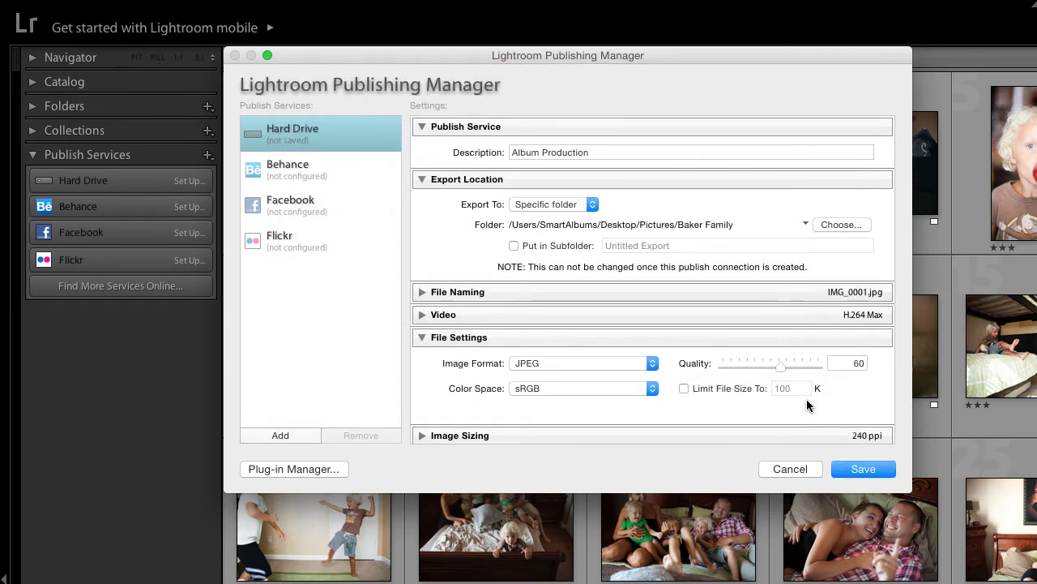
drag(778, 364, 817, 367)
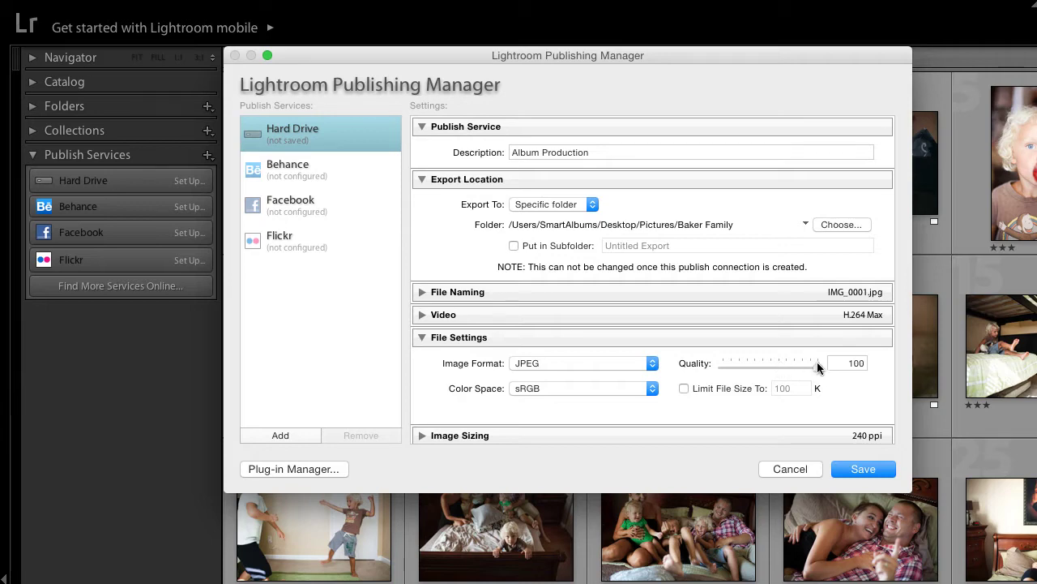
click(855, 469)
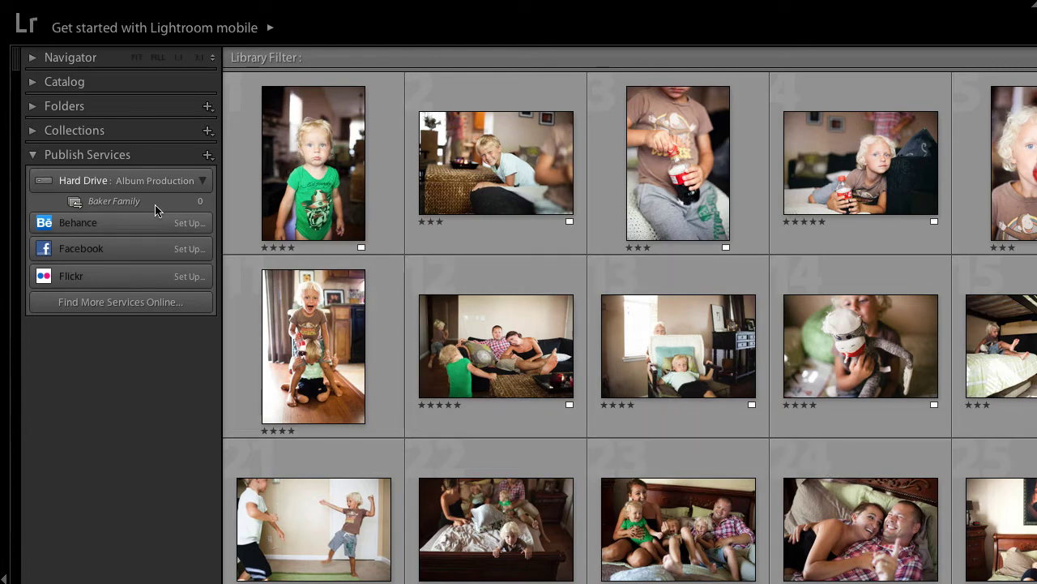
Check the Album Production service's context menu, then dismiss it without changes.
right_click(132, 190)
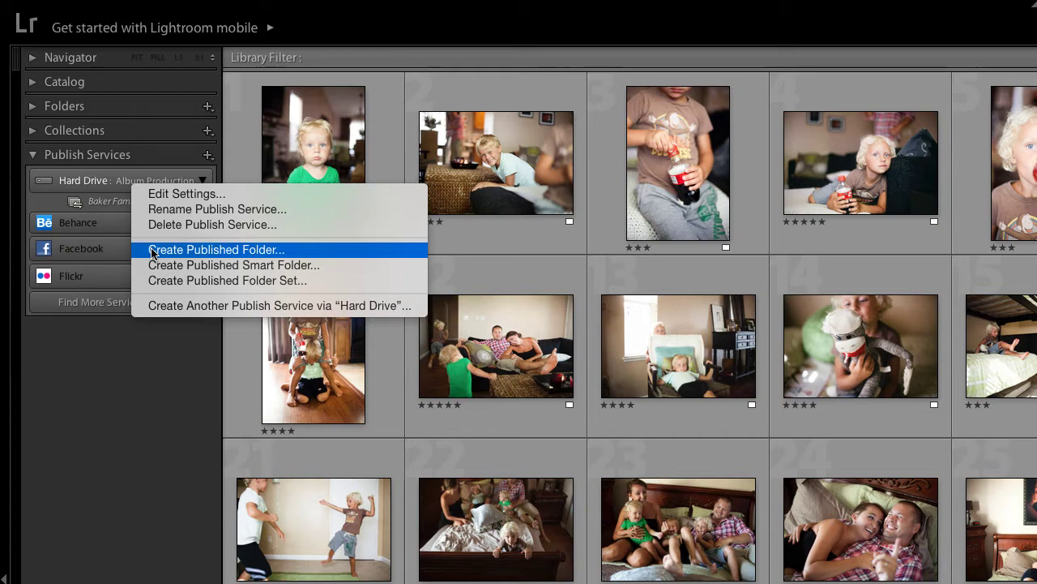
click(94, 346)
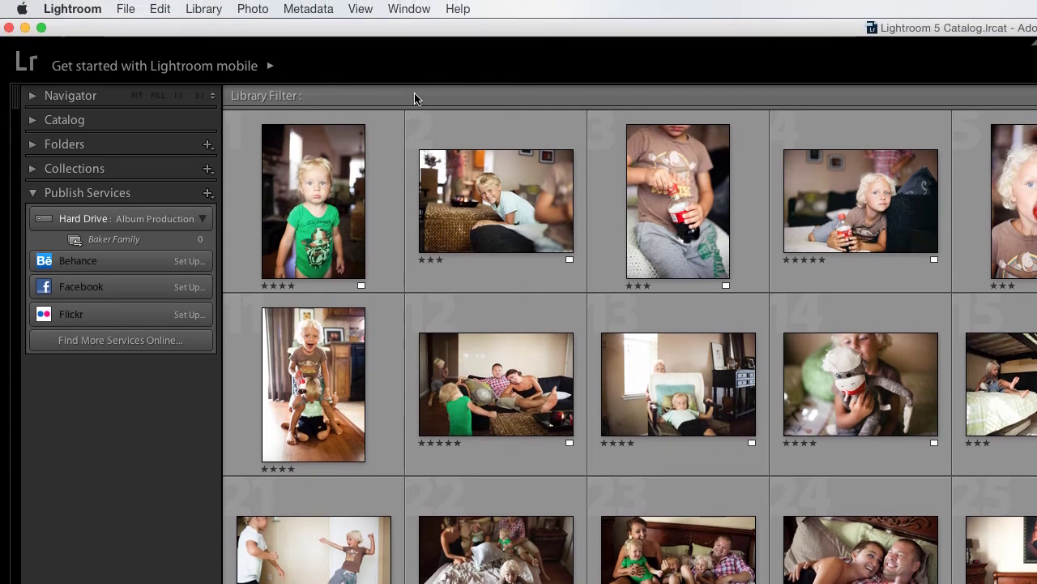
Add all 46 photos to the Baker Family published folder and publish them to disk.
click(166, 9)
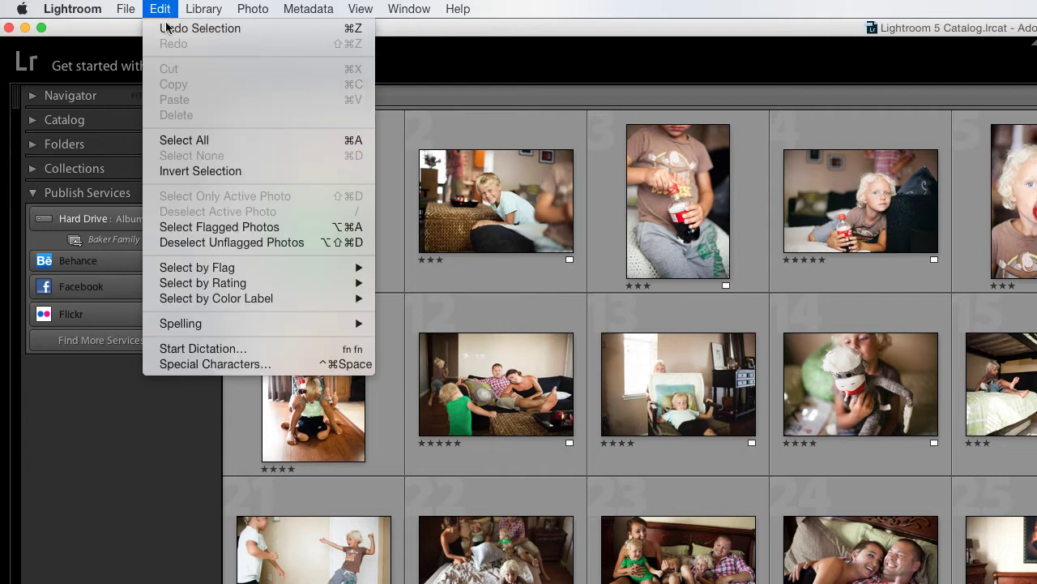
click(181, 141)
drag(305, 177, 108, 243)
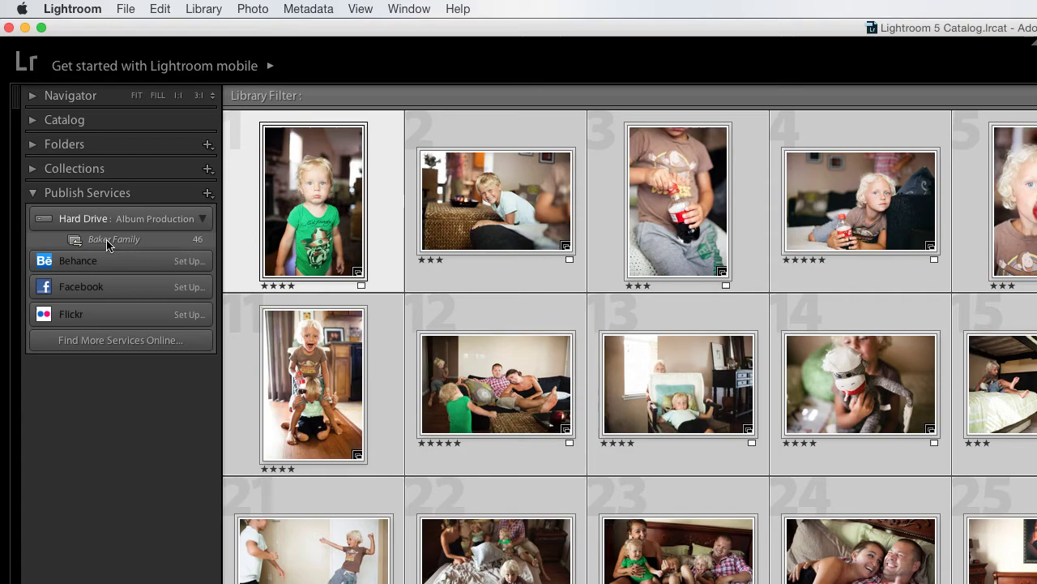
click(109, 240)
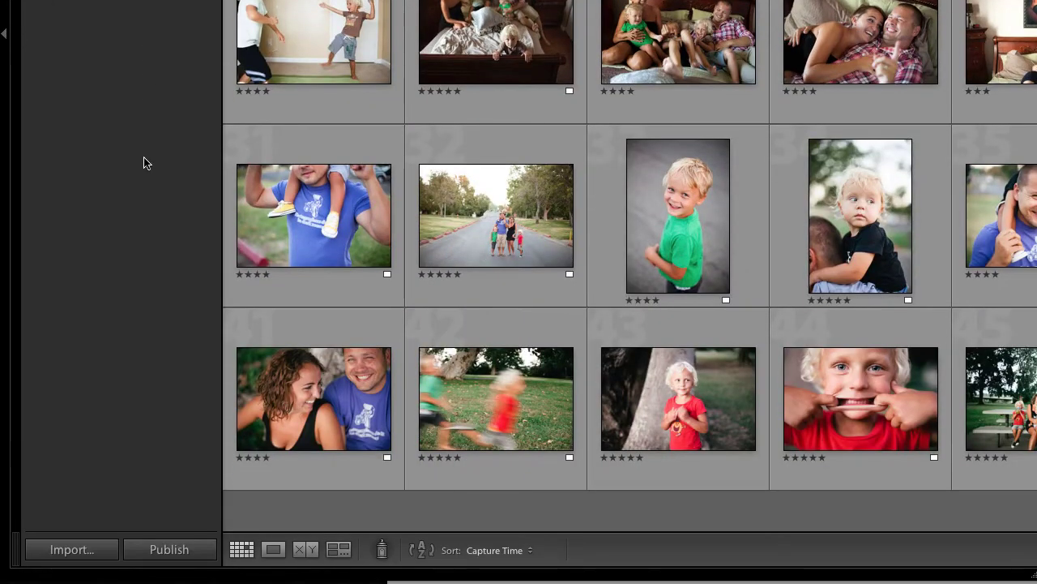
click(153, 550)
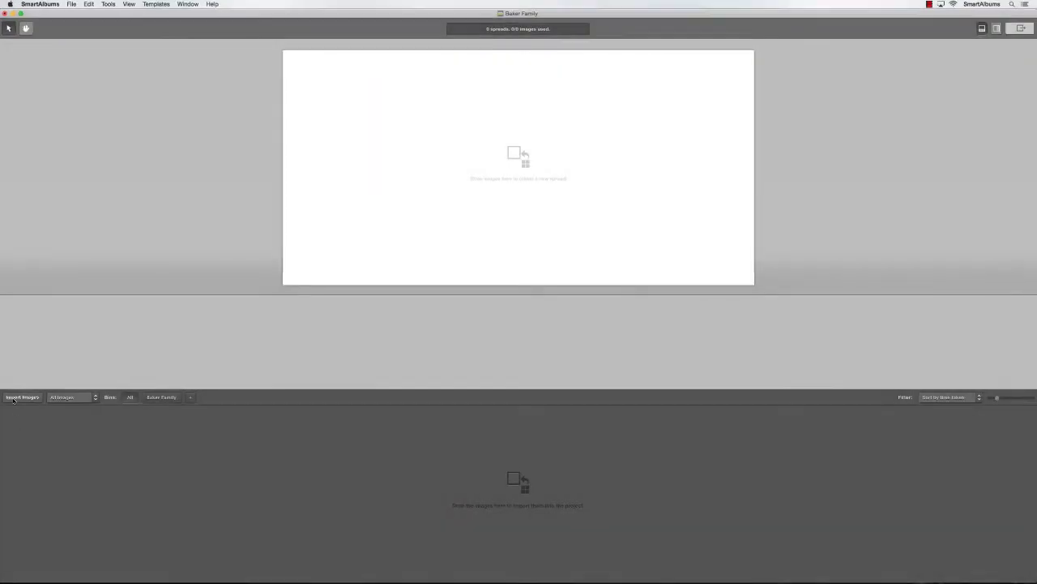
Import the published photos from Pictures/Baker Family into SmartAlbums.
click(18, 397)
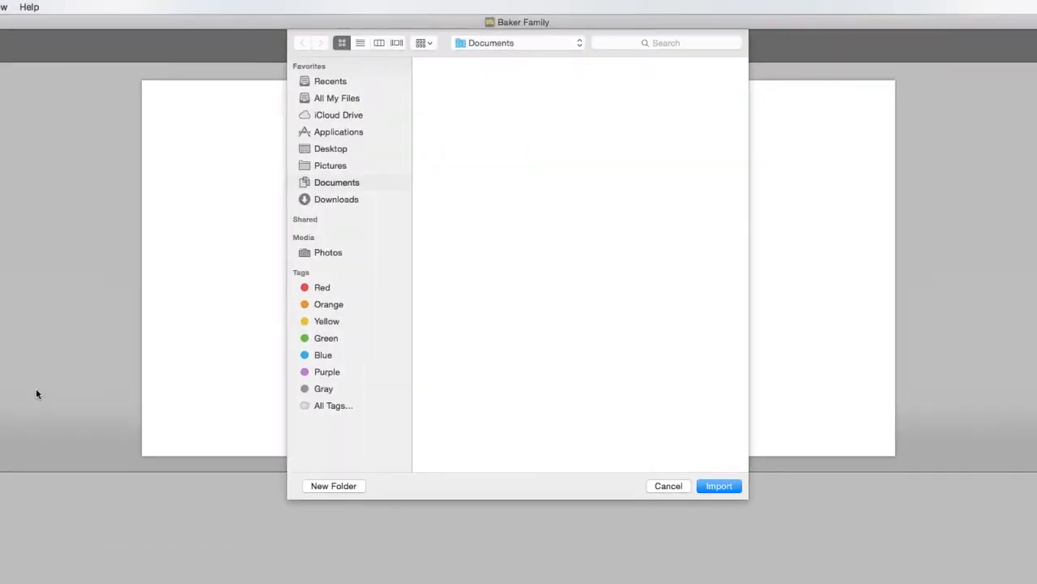
click(302, 165)
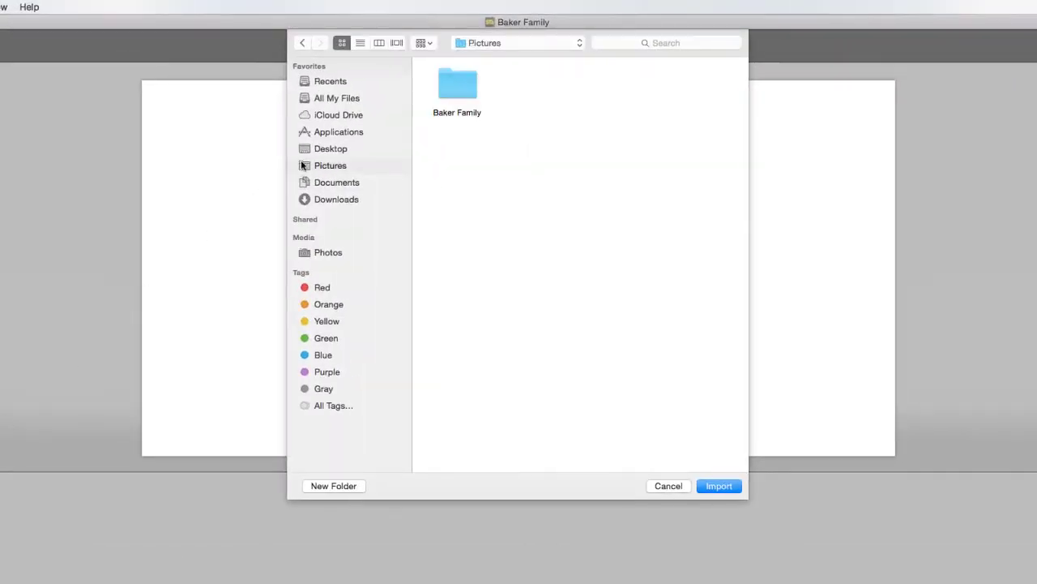
click(471, 114)
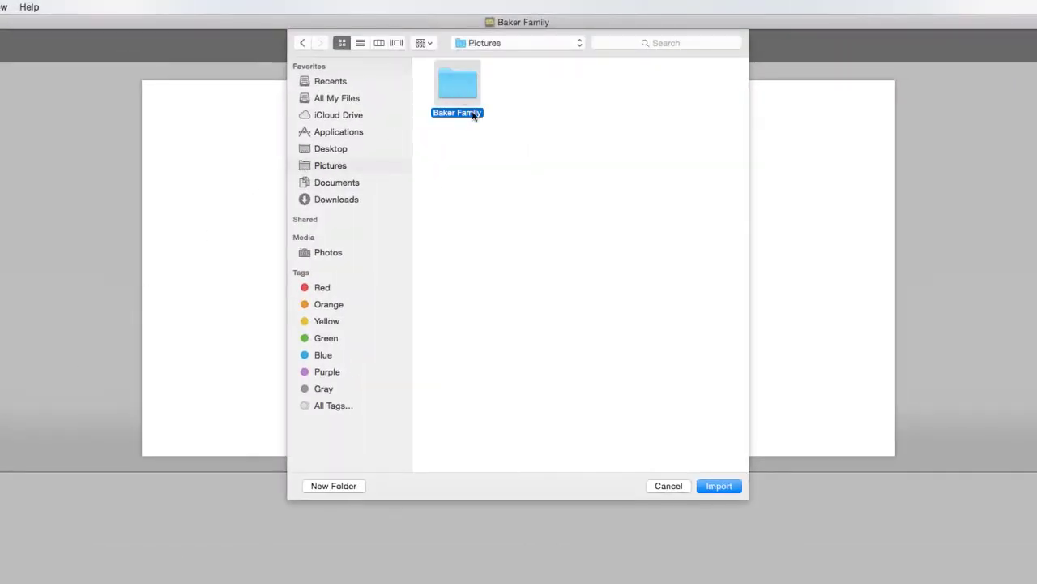
click(714, 485)
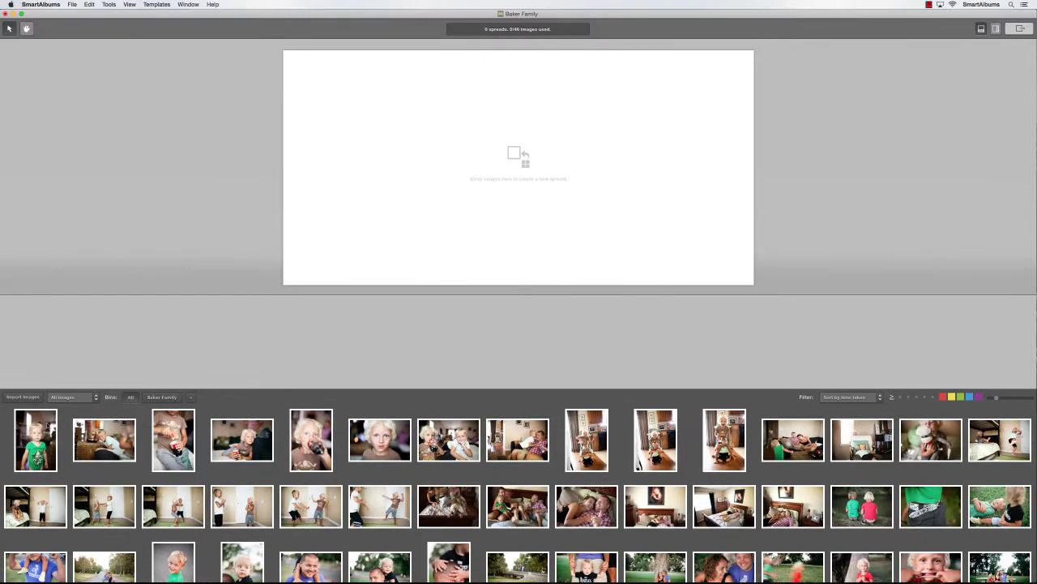
Drag all imported images onto the spread area to auto-build 8 spreads.
click(48, 425)
key(super+a)
drag(48, 426, 596, 349)
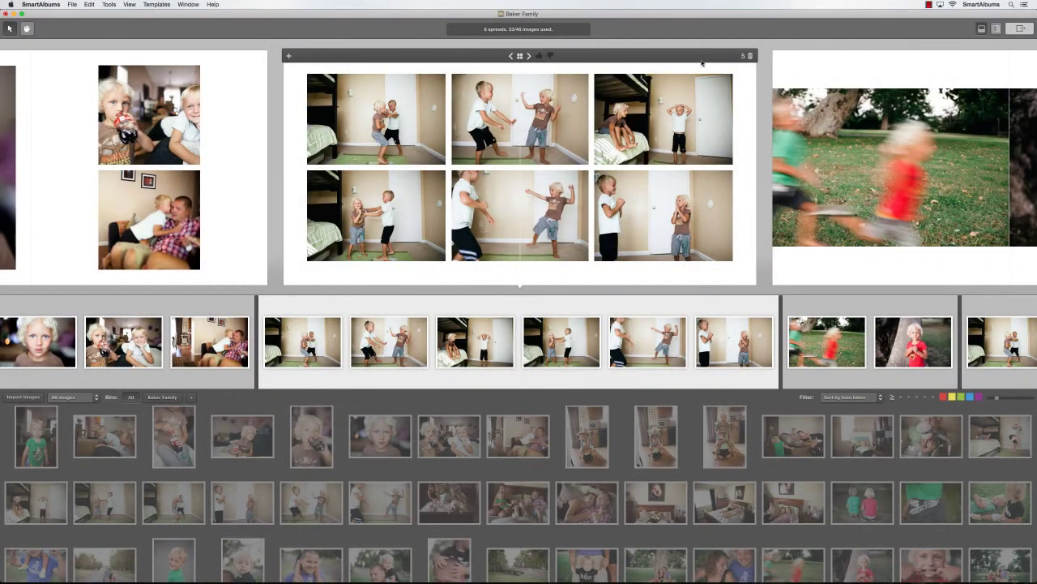
Convert the seven bunk-bedroom photos of the jumping boys to Black & White, then return to Library.
click(702, 63)
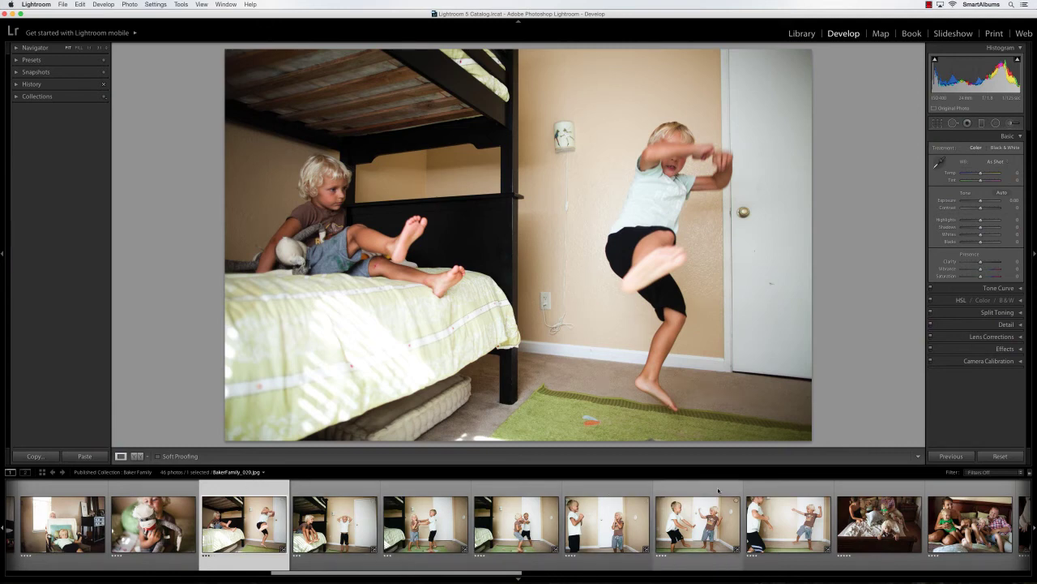
shift+click(760, 489)
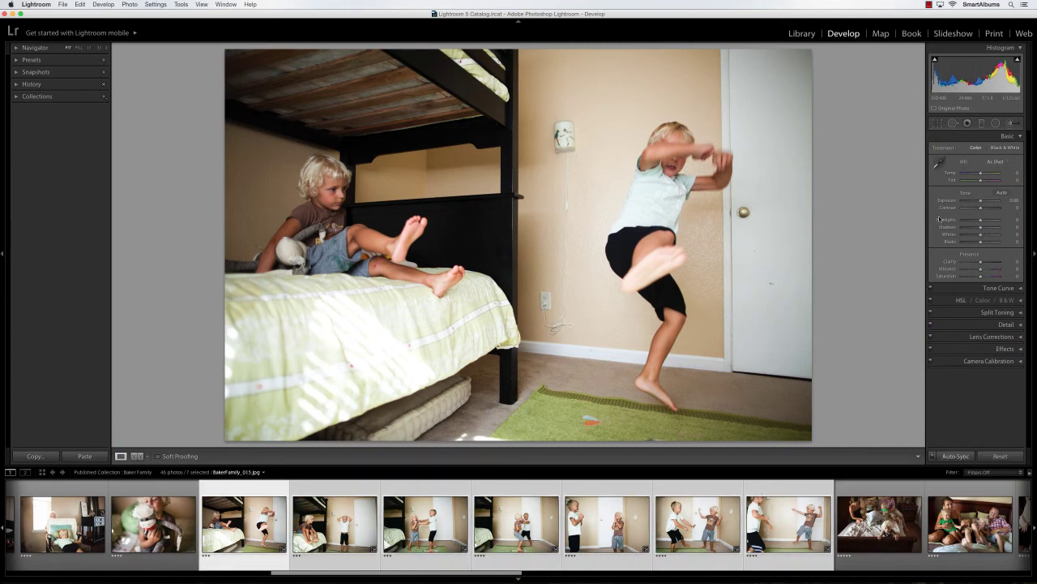
click(1005, 147)
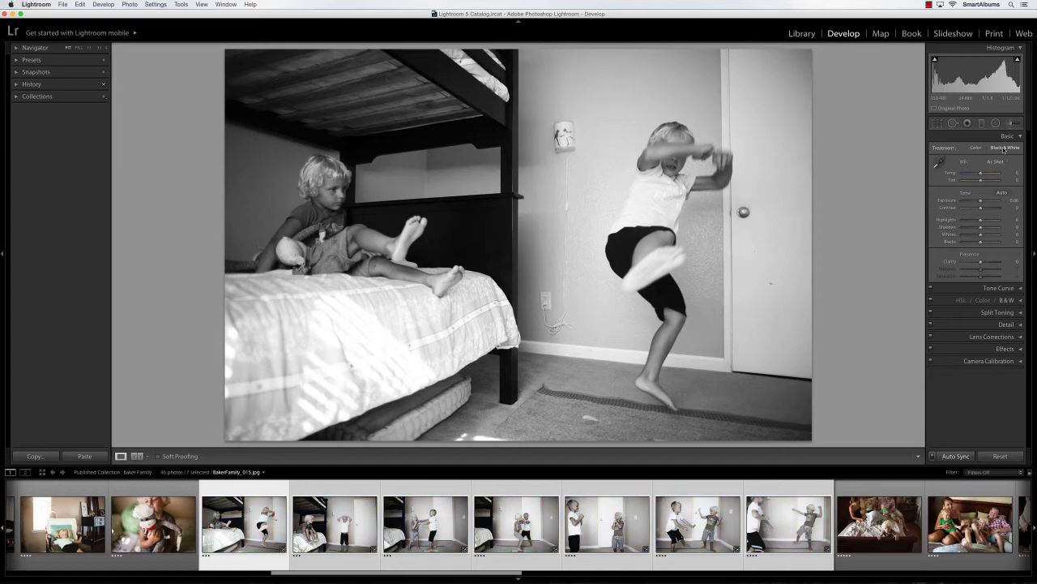
click(802, 33)
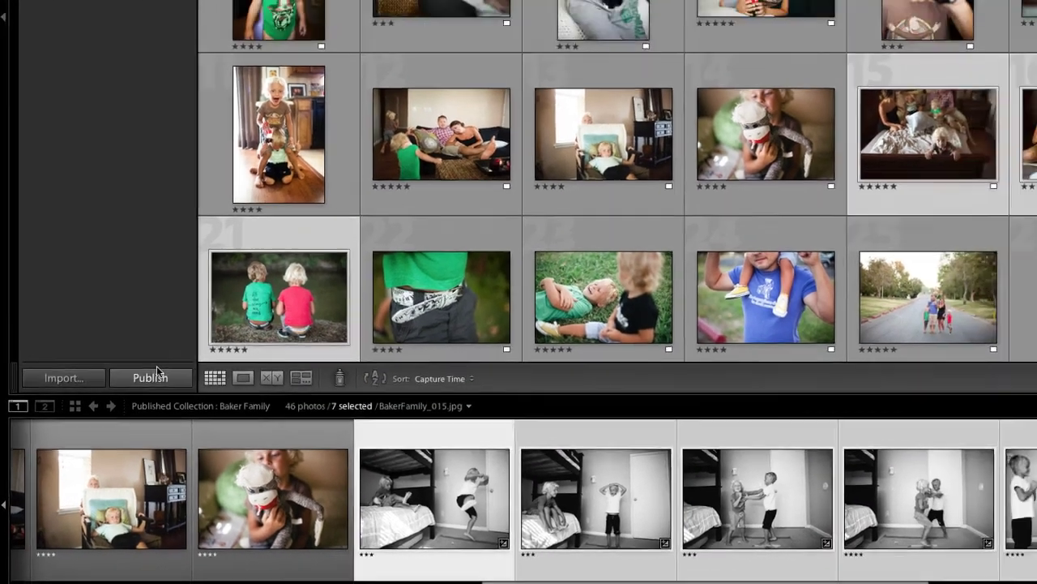
Re-publish the Baker Family collection so the black-and-white bedroom edits sync to SmartAlbums.
click(154, 376)
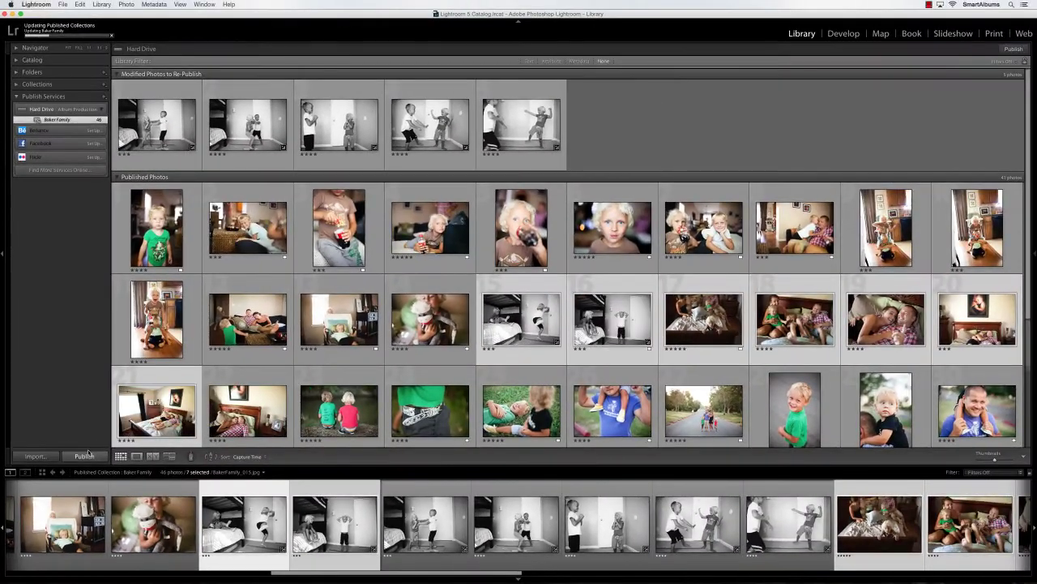